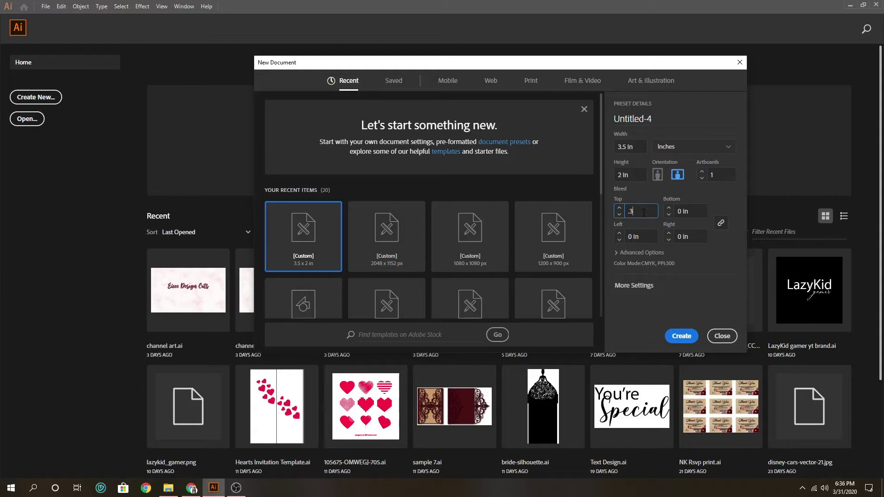
# - Create the 3.5 x 2 in document with 0.3 in bleed on all sides, CMYK Color mode and High (300 ppi) raster effects
pyautogui.press('Tab')
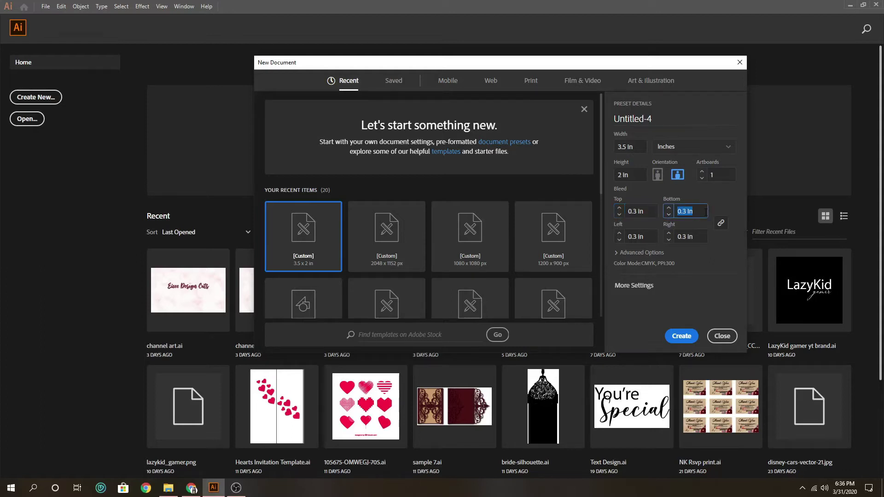
pyautogui.click(697, 235)
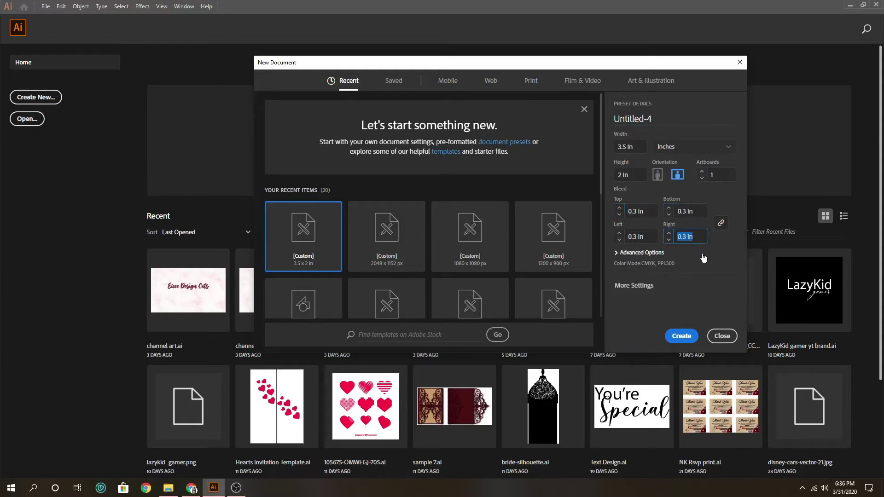
pyautogui.click(657, 254)
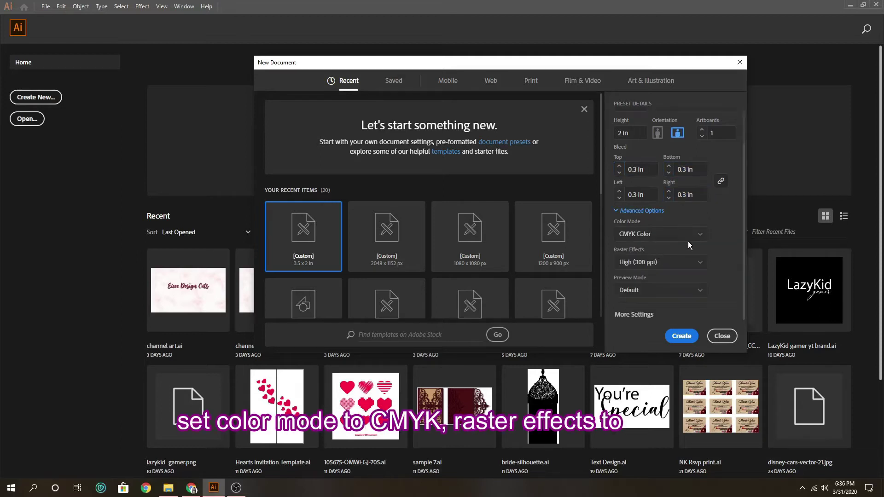
pyautogui.click(701, 237)
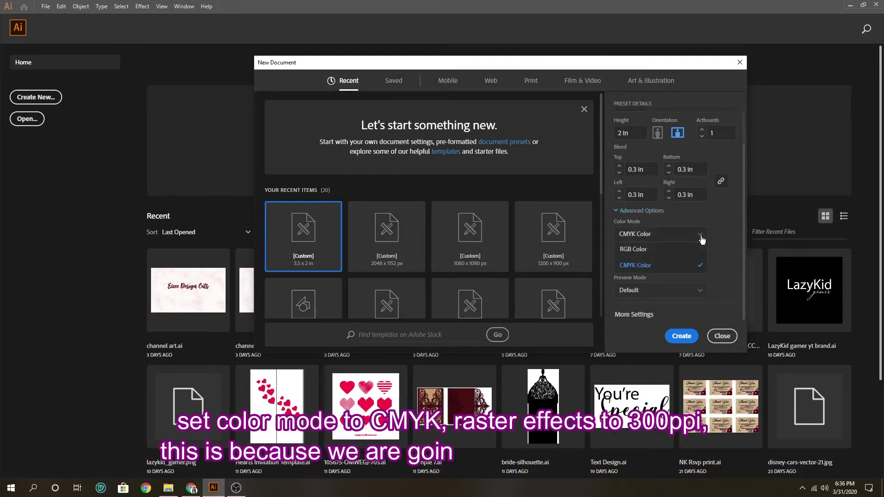
pyautogui.click(641, 270)
pyautogui.click(699, 263)
pyautogui.click(700, 267)
pyautogui.click(656, 265)
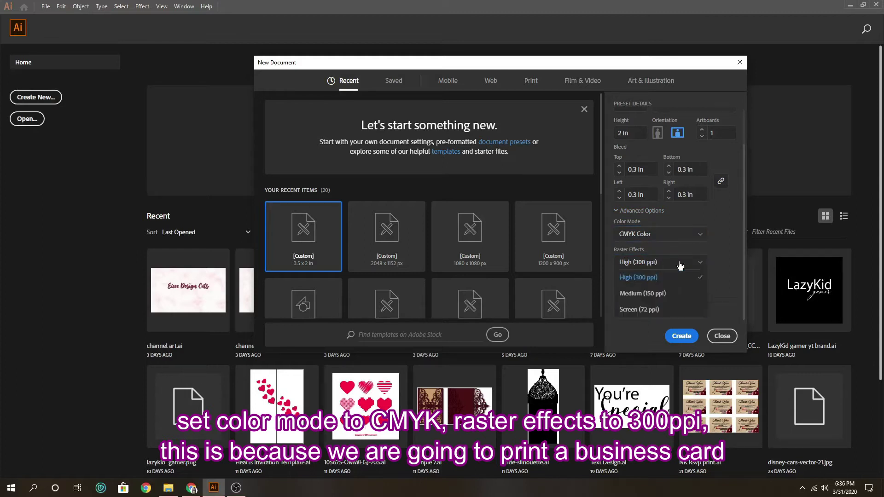
pyautogui.click(662, 279)
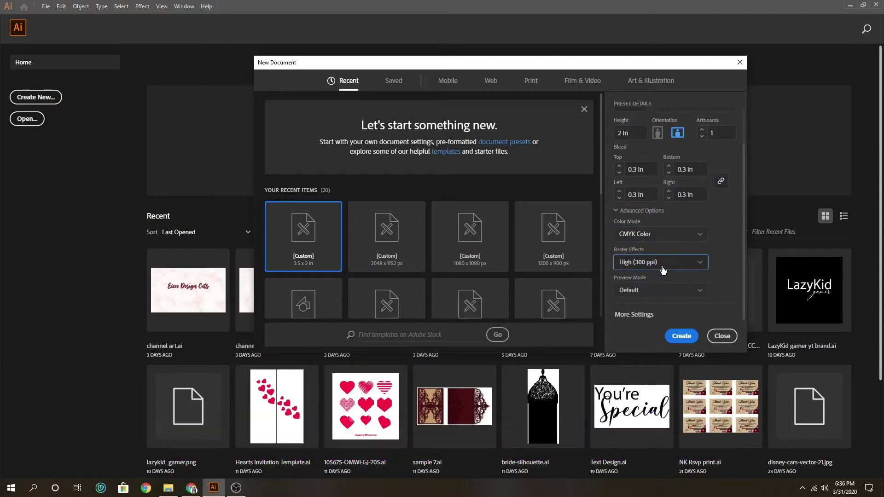
pyautogui.click(682, 336)
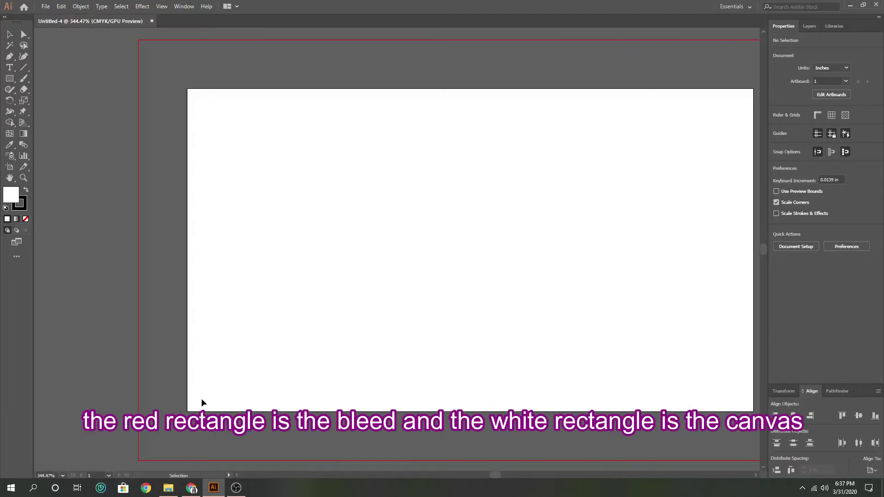
# - Open the Business-Card-back image from the Business Card folder
pyautogui.click(64, 476)
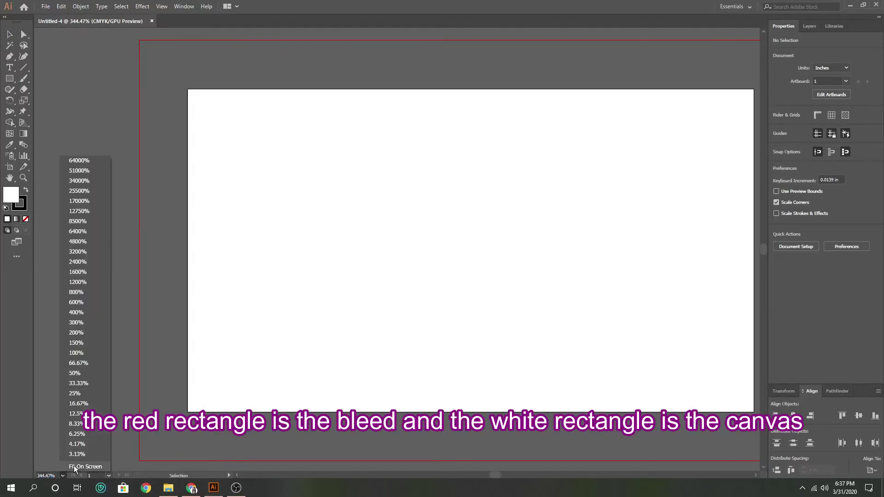
pyautogui.click(75, 462)
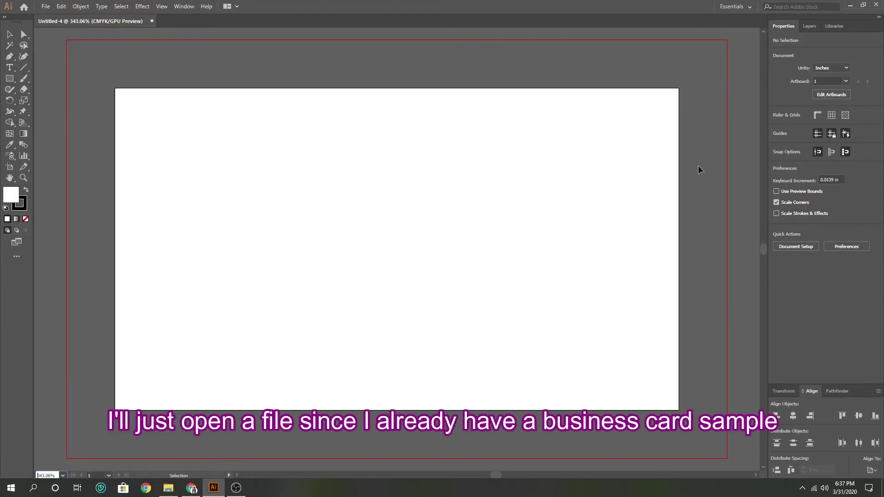
pyautogui.click(46, 7)
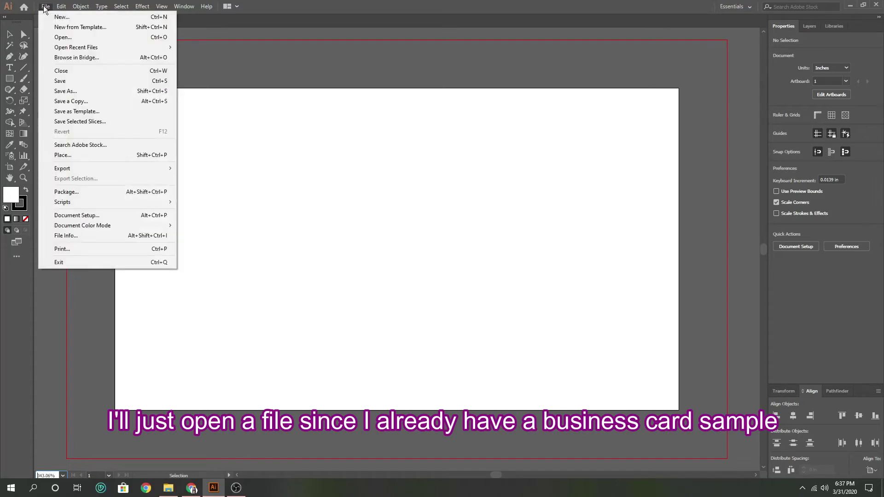
pyautogui.click(58, 37)
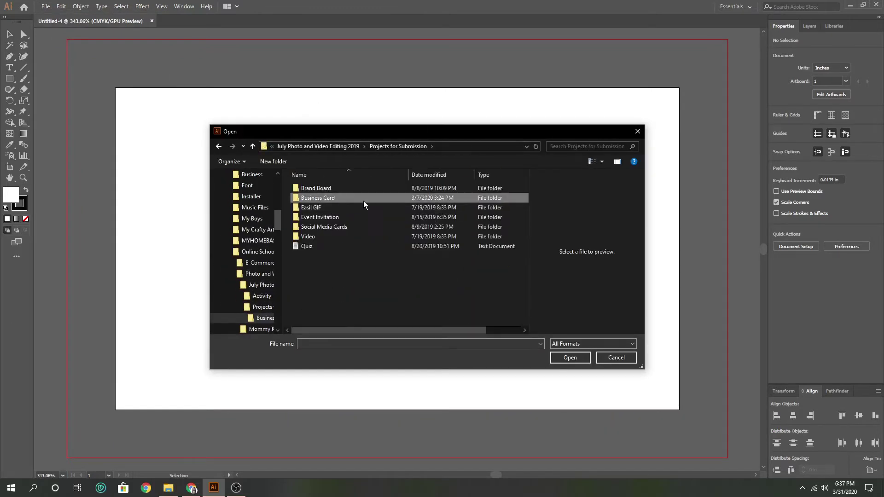
pyautogui.doubleClick(363, 201)
pyautogui.click(486, 267)
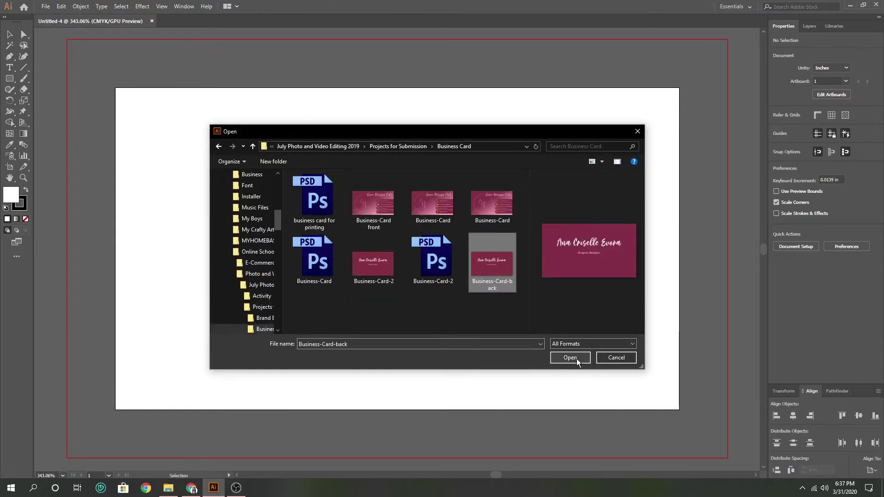
pyautogui.click(577, 358)
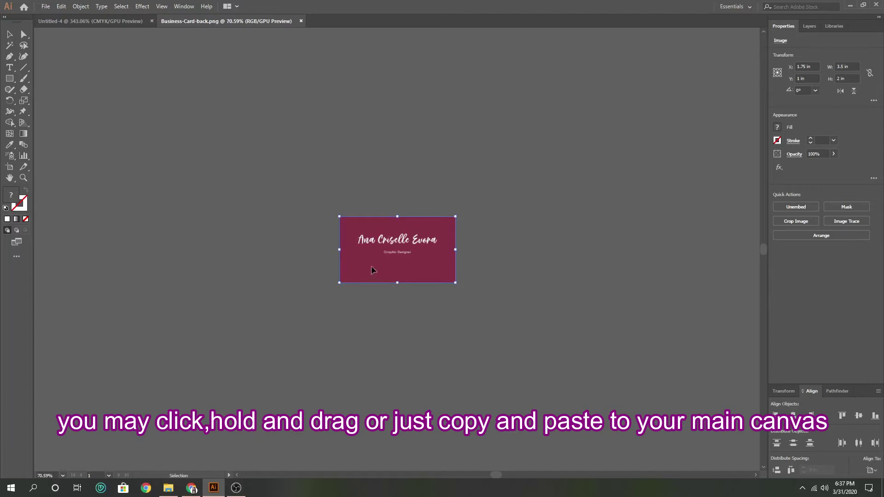
# - Copy the business card image and paste it into the Untitled-4 document
pyautogui.press('a')
pyautogui.click(95, 21)
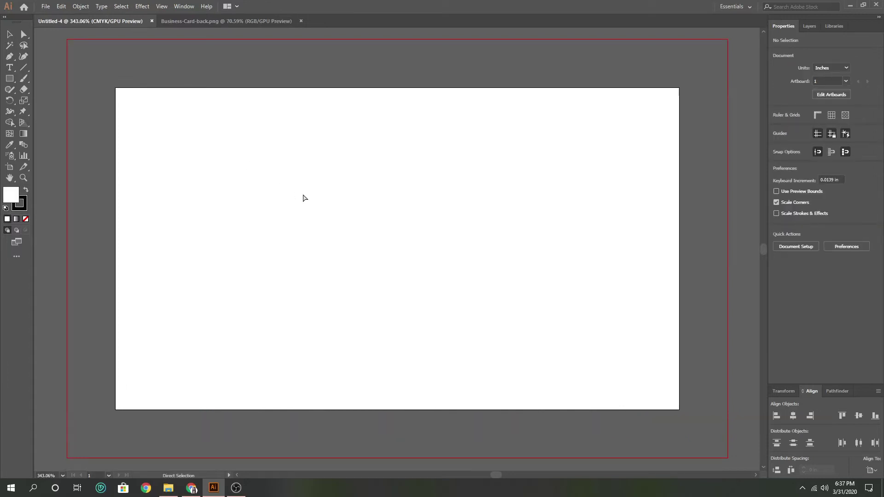
pyautogui.press('v')
pyautogui.hotkey('ctrl', 'v')
pyautogui.click(685, 81)
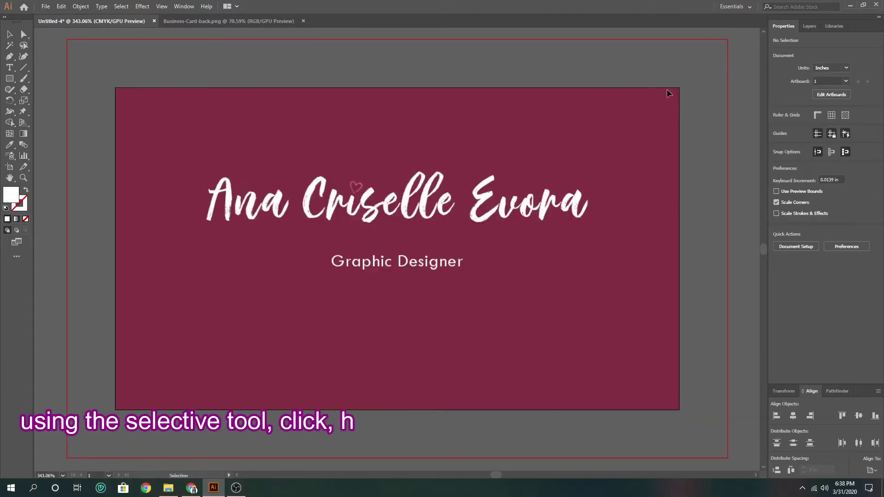
# - Enlarge the pasted card image to about 4 x 2.29 in and center it horizontally and vertically on the artboard
pyautogui.click(675, 93)
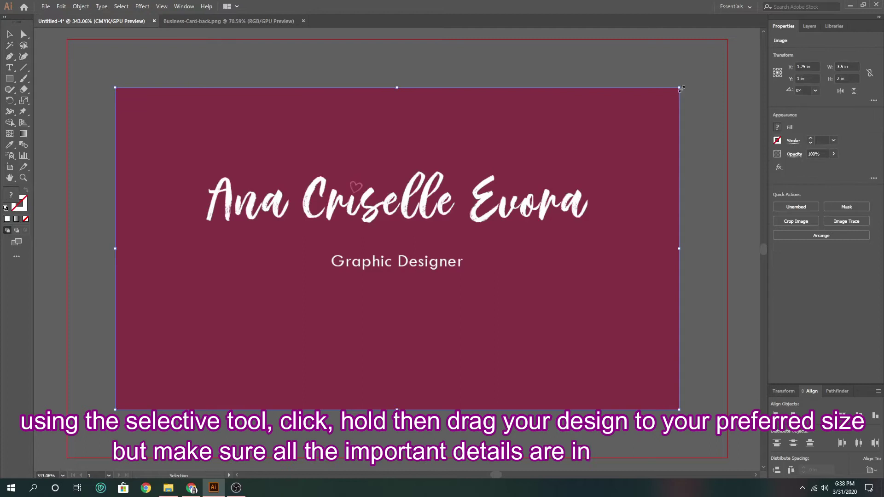
pyautogui.moveTo(679, 89); pyautogui.dragTo(760, 41)
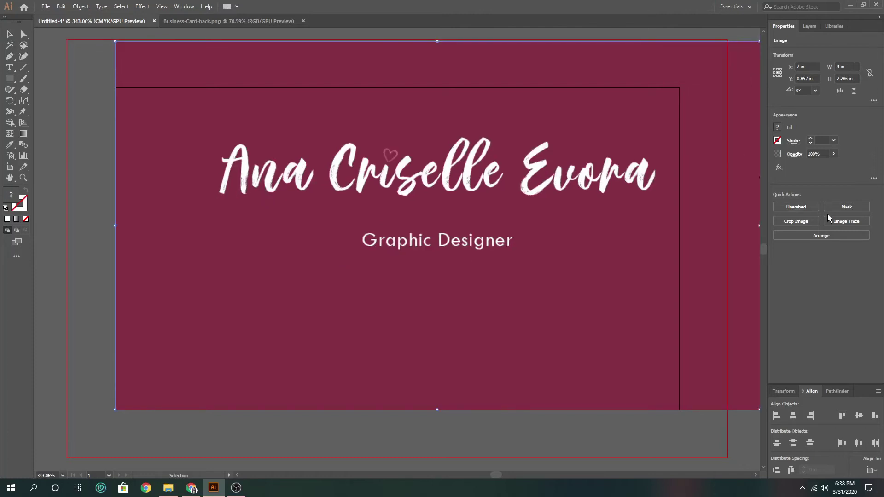
pyautogui.click(875, 472)
pyautogui.click(853, 459)
pyautogui.click(793, 416)
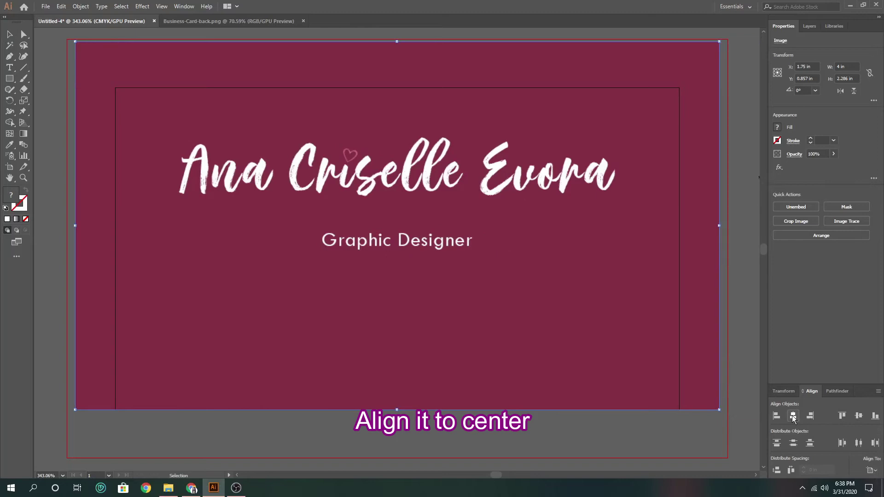
pyautogui.click(859, 417)
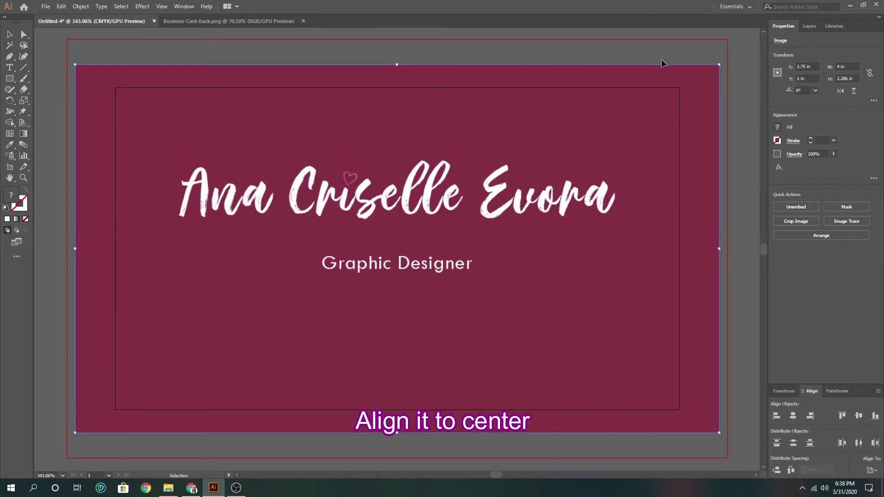
# - Shrink the card image to about 3.77 x 2.16 in, center it on the artboard again and deselect it
pyautogui.moveTo(720, 65); pyautogui.dragTo(701, 87)
pyautogui.click(797, 418)
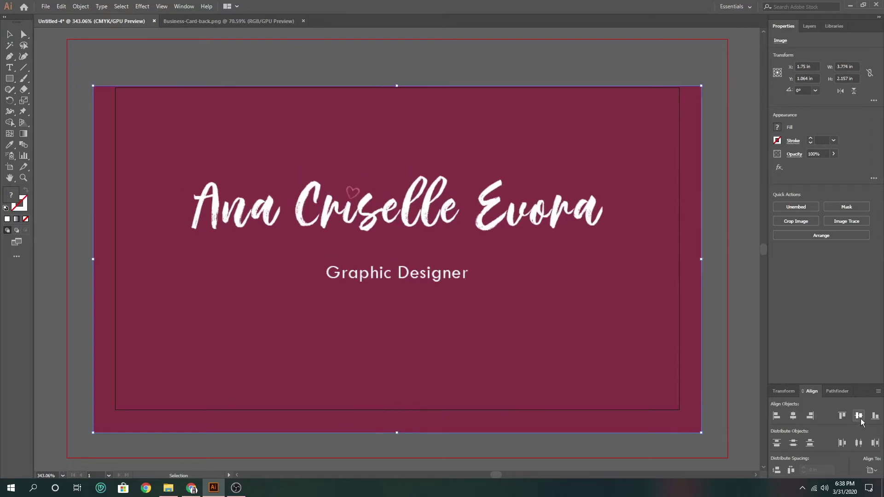
pyautogui.click(858, 417)
pyautogui.click(713, 307)
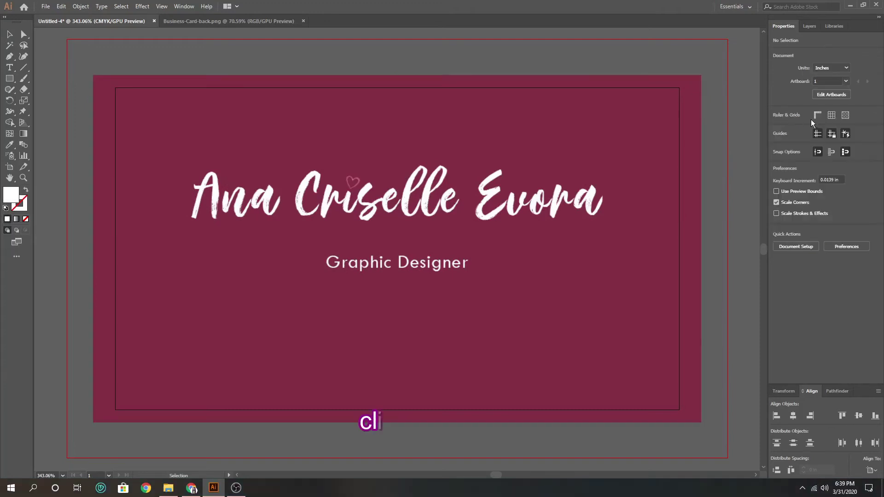
# - Show the rulers for the business card document
pyautogui.click(819, 115)
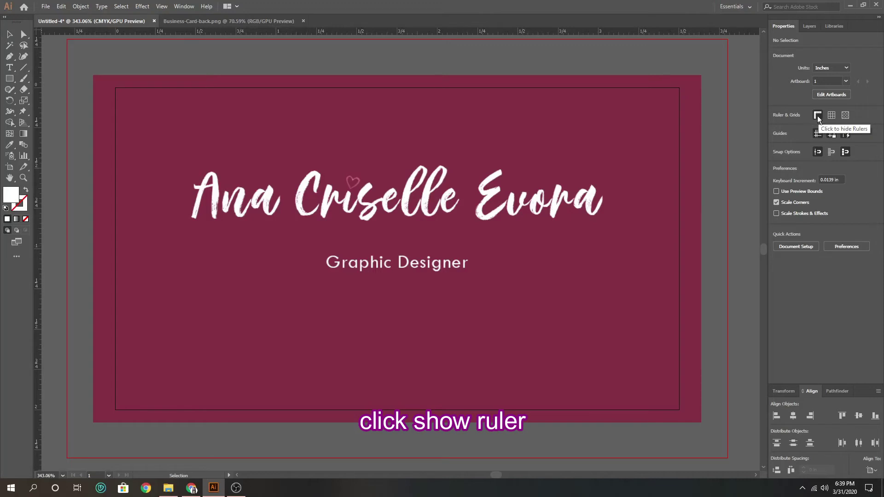
pyautogui.click(64, 476)
pyautogui.click(63, 476)
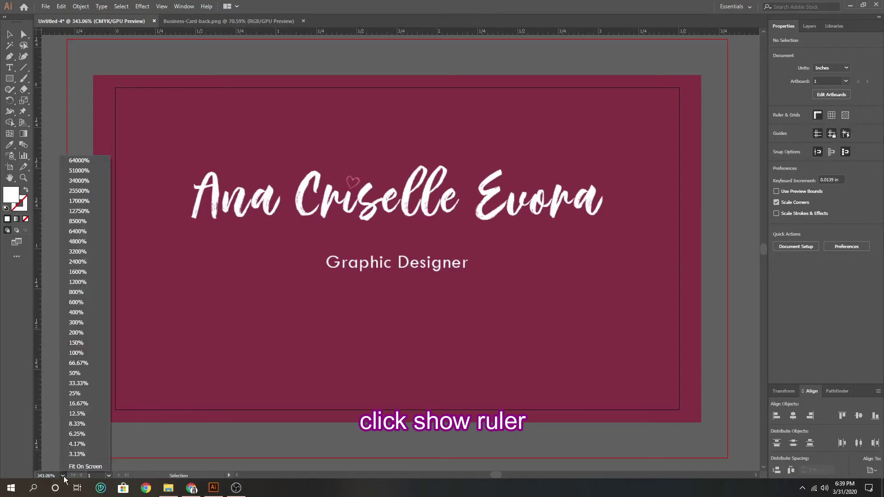
pyautogui.click(71, 325)
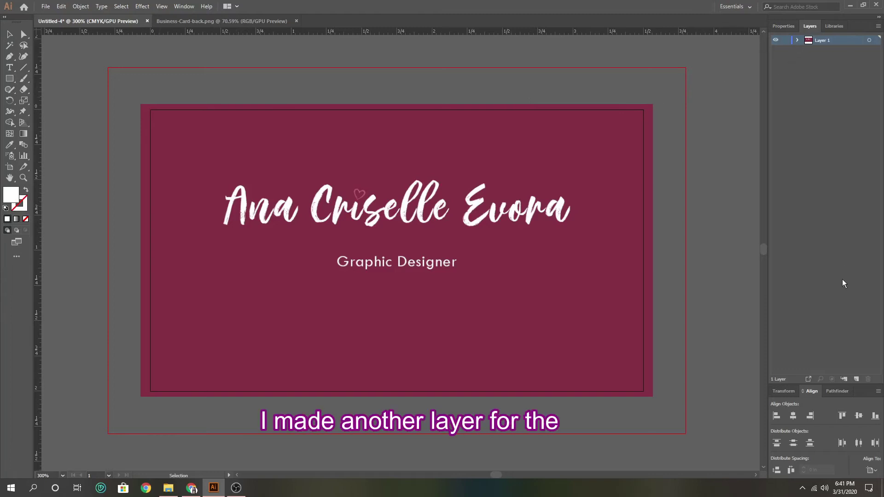
# - Add a new layer and draw a white rectangle on it that covers the whole bleed area
pyautogui.click(856, 378)
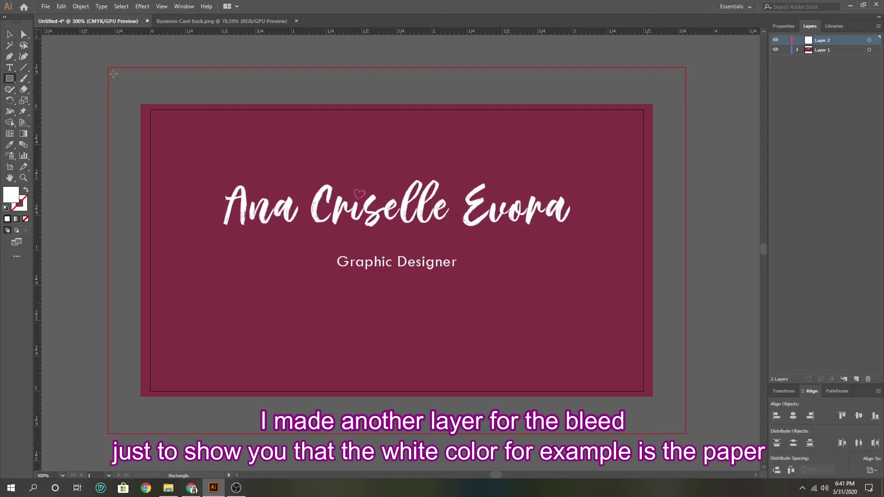
pyautogui.moveTo(108, 67); pyautogui.dragTo(687, 433)
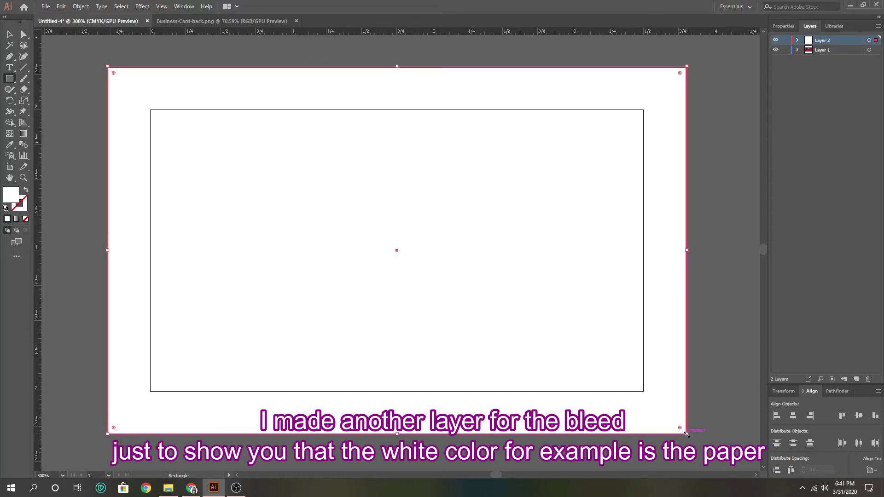
pyautogui.moveTo(398, 65); pyautogui.dragTo(398, 66)
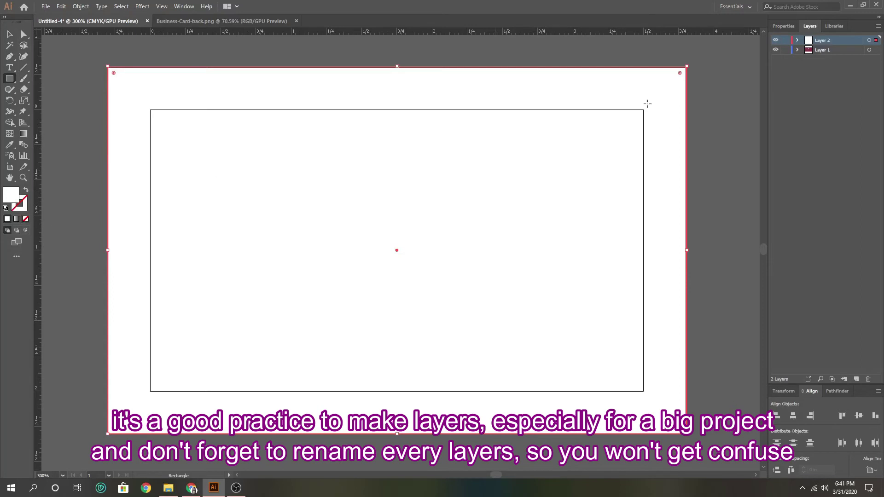
# - Rename the white rectangle's layer to bg and move it below the card design's layer
pyautogui.doubleClick(828, 40)
pyautogui.write('bg')
pyautogui.moveTo(839, 40); pyautogui.dragTo(839, 55)
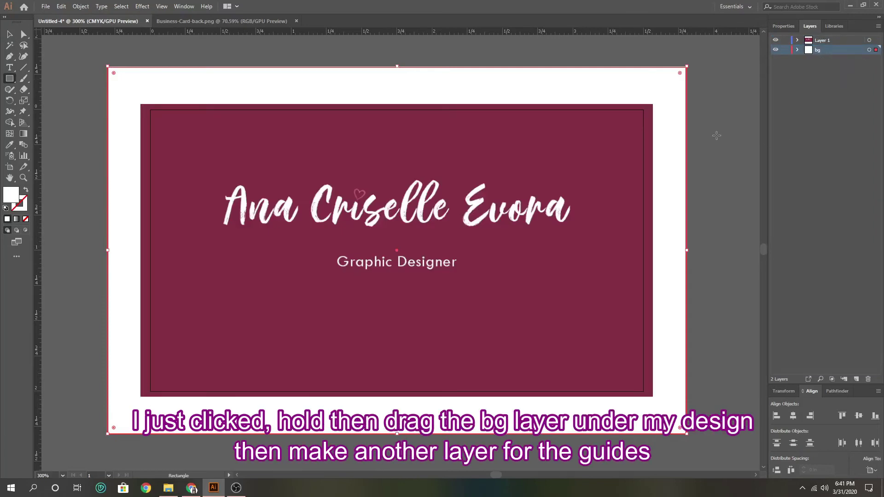
pyautogui.click(10, 35)
pyautogui.click(67, 53)
pyautogui.click(837, 65)
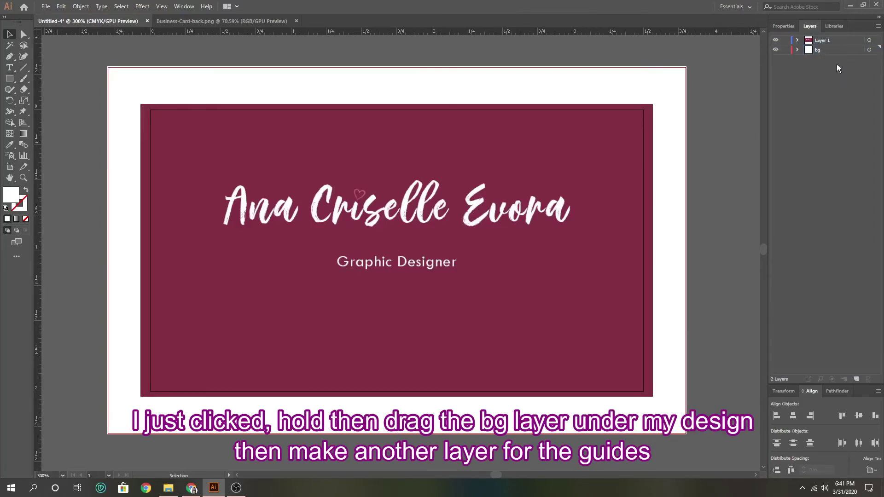
# - Add another layer, move it above all other layers and name it guides
pyautogui.click(857, 379)
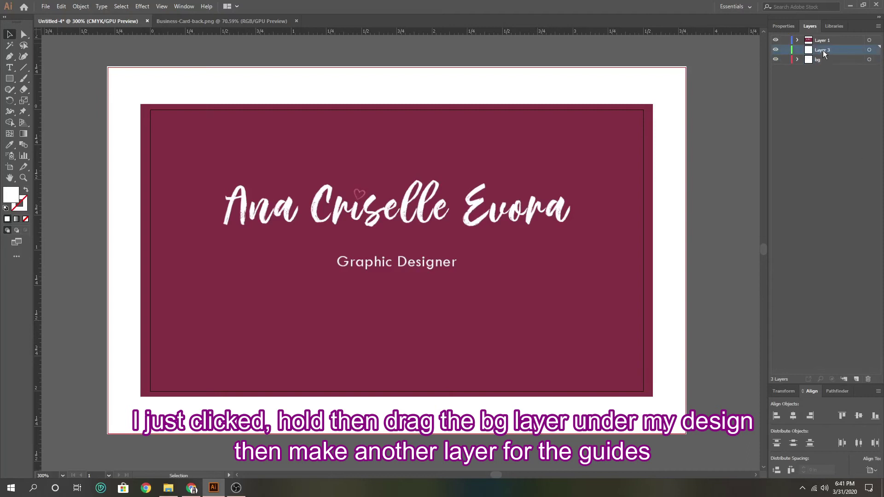
pyautogui.moveTo(824, 52); pyautogui.dragTo(827, 37)
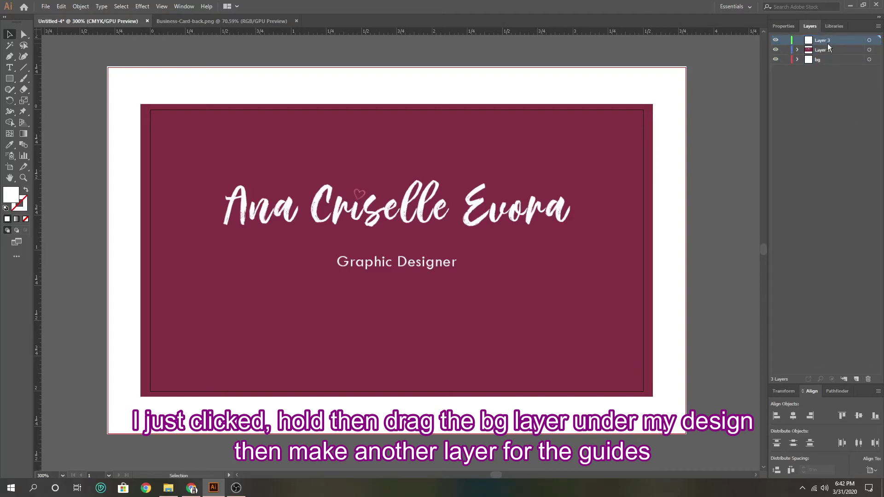
pyautogui.doubleClick(827, 43)
pyautogui.write('guides')
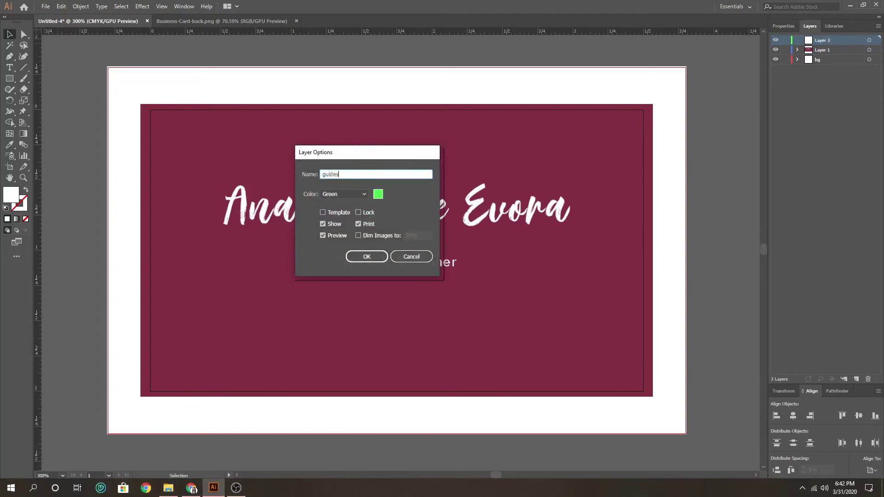
pyautogui.click(367, 257)
# - Place two vertical and two horizontal ruler guides along the four edges of the artboard on the guides layer
pyautogui.press('a')
pyautogui.press('v')
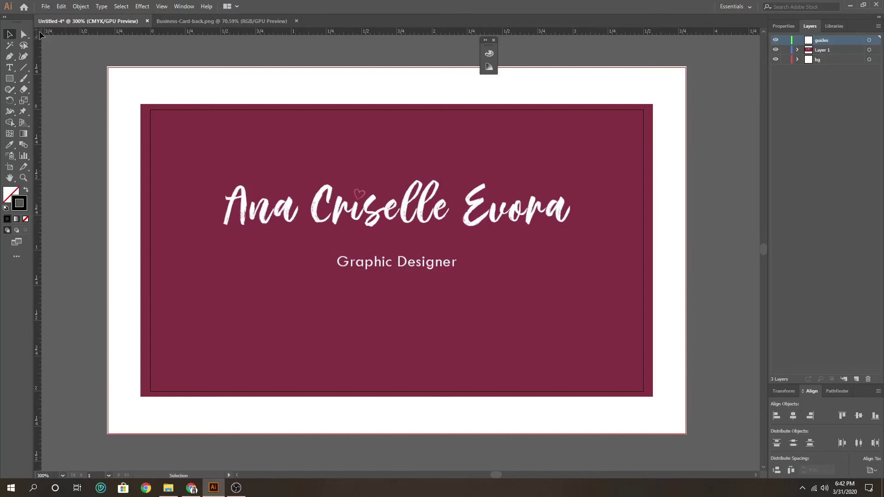
pyautogui.moveTo(45, 33); pyautogui.dragTo(151, 110)
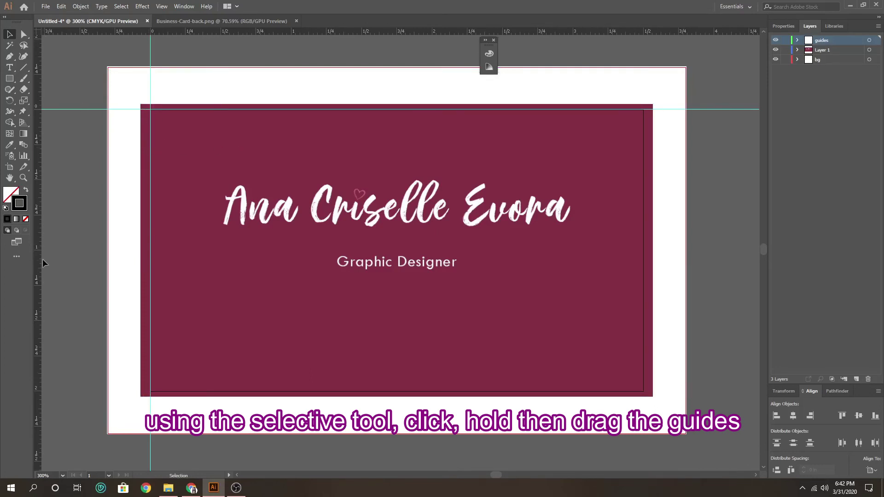
pyautogui.moveTo(40, 227); pyautogui.dragTo(644, 273)
pyautogui.moveTo(360, 78); pyautogui.dragTo(394, 395)
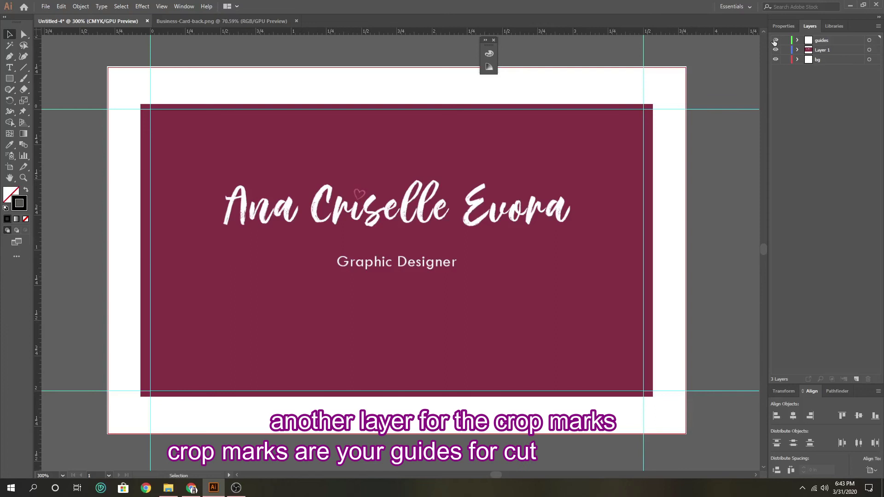
# - Add a new layer above the guides layer and name it line cut
pyautogui.click(857, 379)
pyautogui.doubleClick(824, 42)
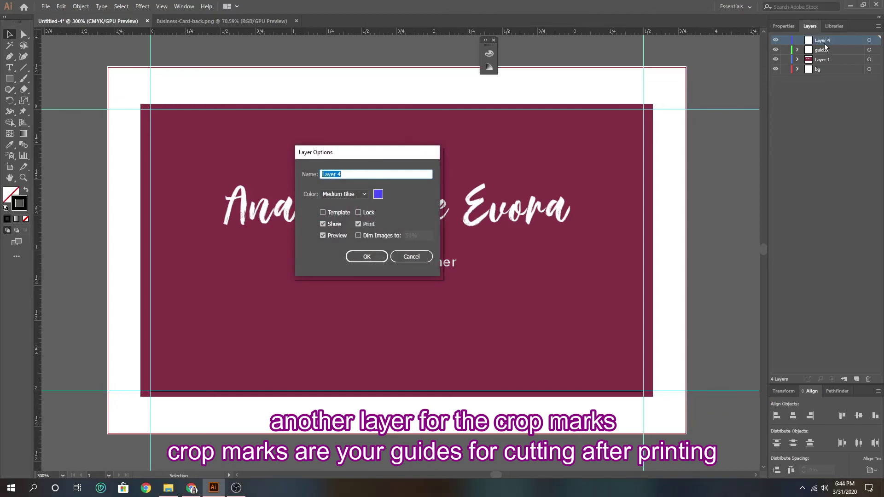
pyautogui.write('line cu')
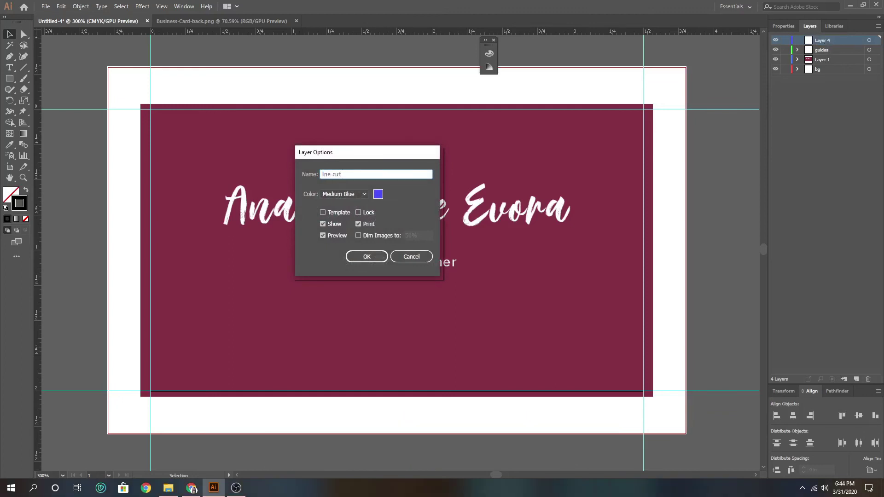
pyautogui.write('t')
pyautogui.click(366, 260)
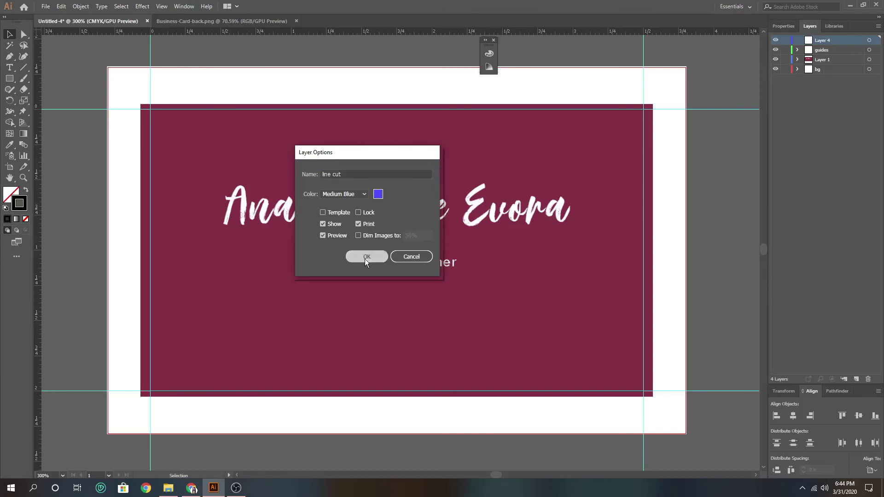
# - Draw an unfilled, black-stroked square outside one card corner on the line cut layer and place copies at the other three corners
pyautogui.click(11, 80)
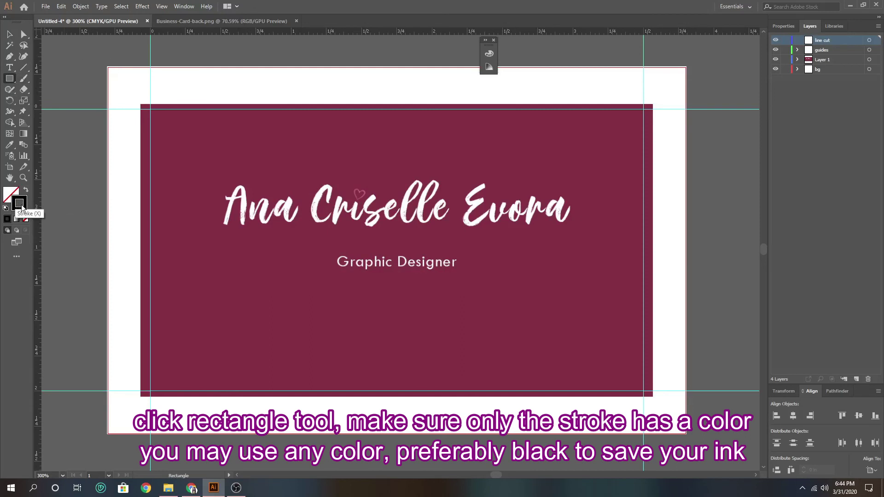
pyautogui.moveTo(95, 57); pyautogui.dragTo(152, 109)
pyautogui.hotkey('ctrl', 'c')
pyautogui.hotkey('ctrl', 'v')
pyautogui.moveTo(397, 253); pyautogui.dragTo(671, 419)
pyautogui.hotkey('ctrl', 'v')
pyautogui.hotkey('ctrl', 'v')
# - Nudge the upper-left crop square so its inner corner sits exactly on the crossing guides
pyautogui.click(24, 177)
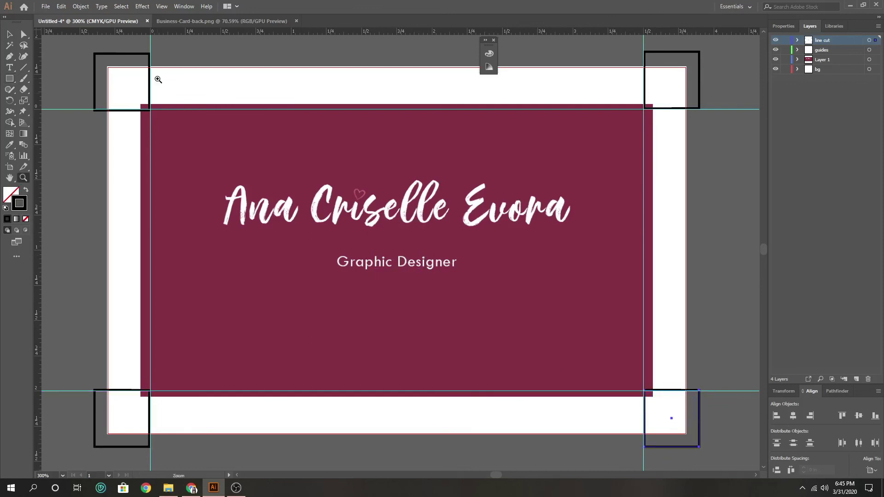
pyautogui.click(180, 110)
pyautogui.press('v')
pyautogui.moveTo(299, 251); pyautogui.dragTo(298, 242)
pyautogui.hotkey('ctrl', 'shift', 'a')
pyautogui.click(309, 215)
# - Check the remaining crop squares against the guides and nudge the misaligned lower ones so their edges meet the guide lines
pyautogui.hscroll(5, 499, 474)
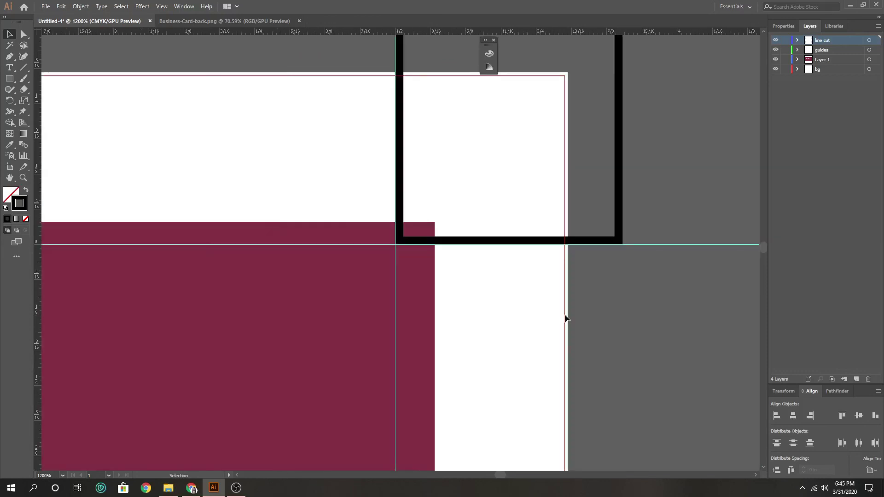
pyautogui.scroll(-2, 568, 318)
pyautogui.moveTo(764, 249); pyautogui.dragTo(764, 253)
pyautogui.click(469, 145)
pyautogui.hotkey('ctrl', 'shift', 'a')
pyautogui.moveTo(500, 475); pyautogui.dragTo(493, 475)
pyautogui.moveTo(355, 144); pyautogui.dragTo(355, 149)
# - Hide the guides layer to preview the whole card with its four corner crop marks
pyautogui.click(62, 475)
pyautogui.click(88, 328)
pyautogui.press('space')
pyautogui.moveTo(597, 300); pyautogui.dragTo(438, 379)
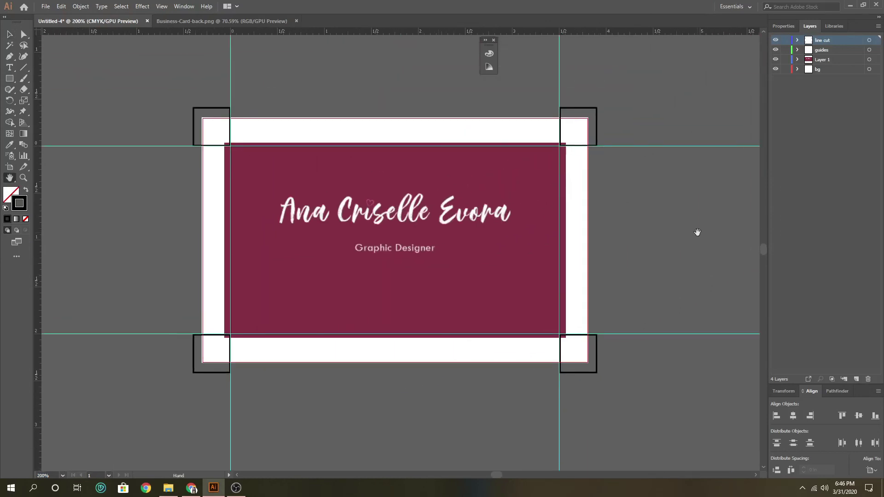
pyautogui.click(775, 49)
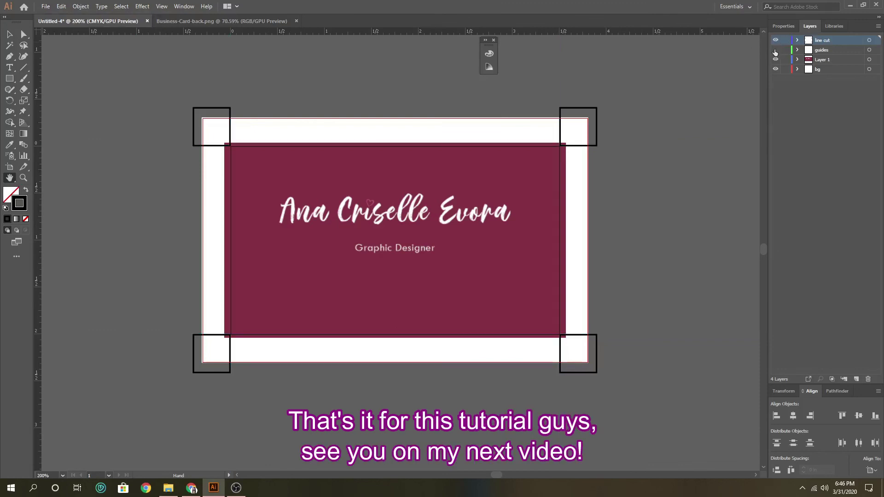